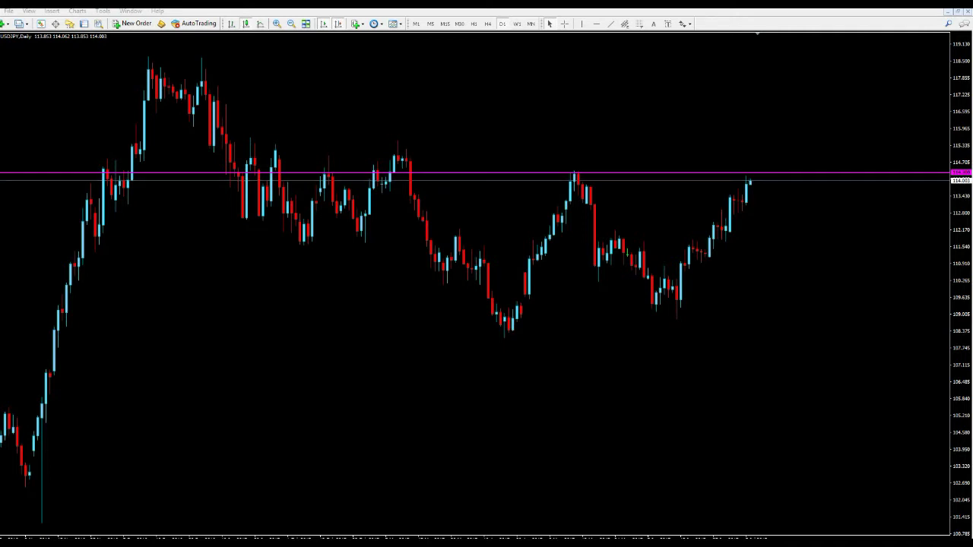
Step: Keep the USDJPY chart on daily candles and place a down-arrow above the right peak
left_click(502, 24)
left_click(574, 181)
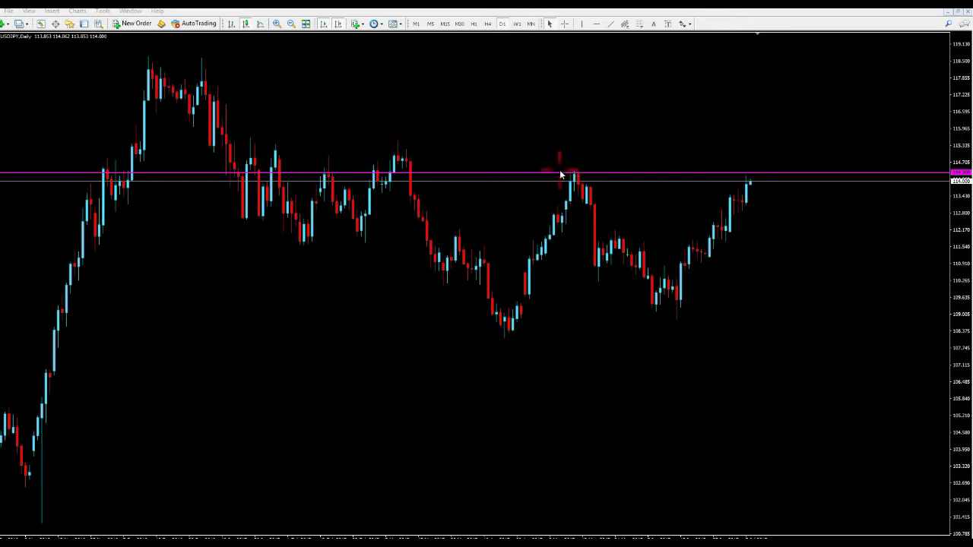
left_click(684, 24)
left_click(703, 72)
left_click(578, 156)
Step: Place a second down-arrow above the left peak touching the magenta line
left_click(684, 23)
left_click(689, 73)
left_click(326, 156)
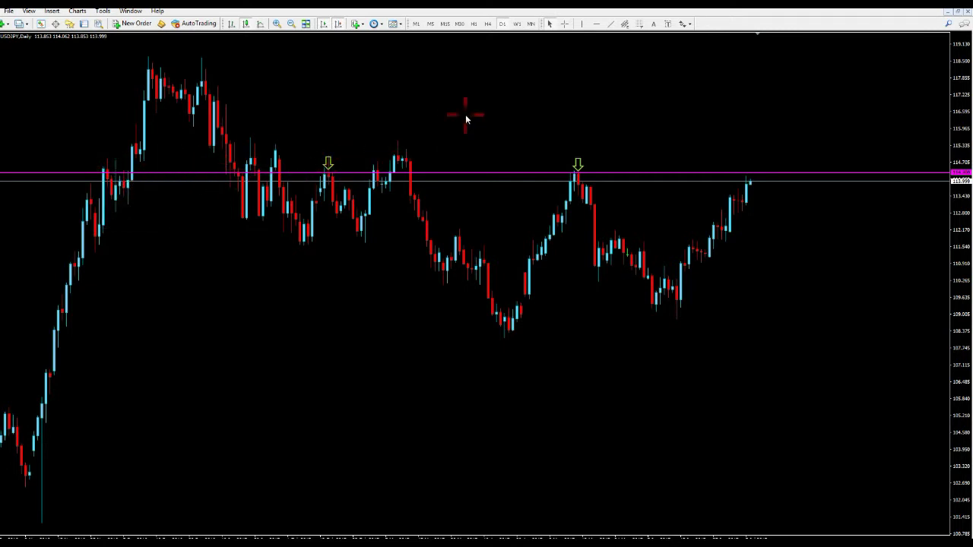
Step: Add a second magenta horizontal line just below the first and switch to 4-hour candles
left_click(596, 24)
left_click_drag(647, 81, 692, 187)
left_click(592, 195)
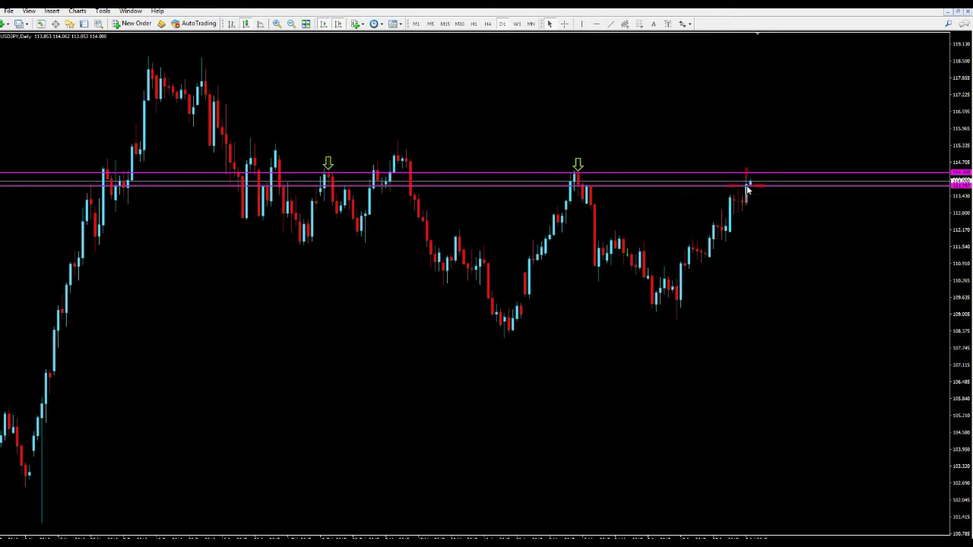
mouse_move(749, 187)
left_click(492, 24)
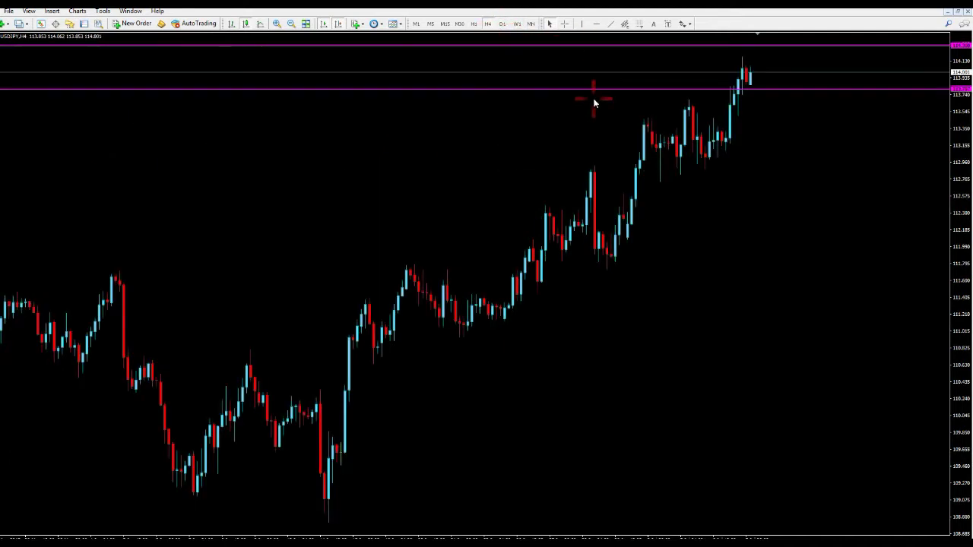
Step: Draw a white trendline along the rising 4-hour highs and lower the magenta line to 113.737
left_click(611, 23)
mouse_move(645, 121)
left_mouse_down()
mouse_move(686, 99)
mouse_move(820, 66)
left_mouse_up()
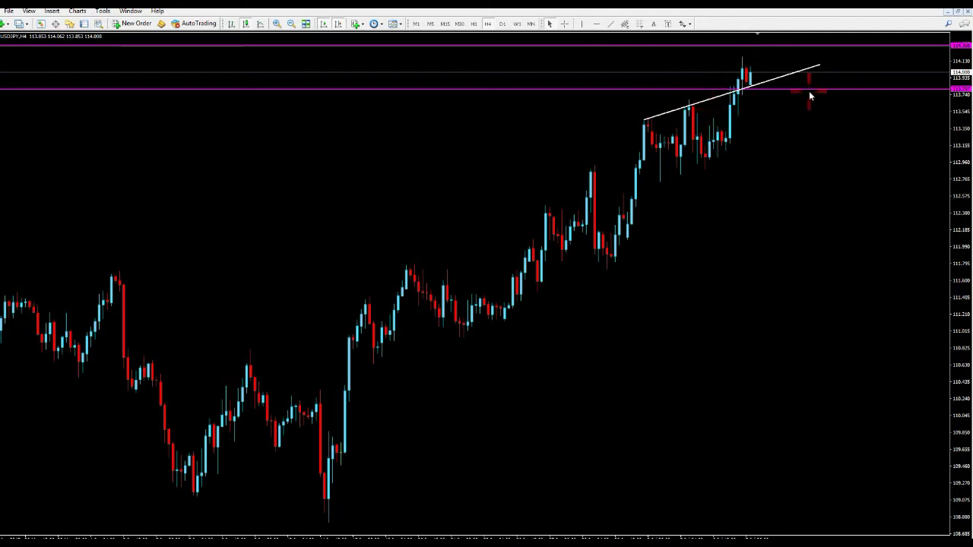
left_click_drag(791, 95, 783, 99)
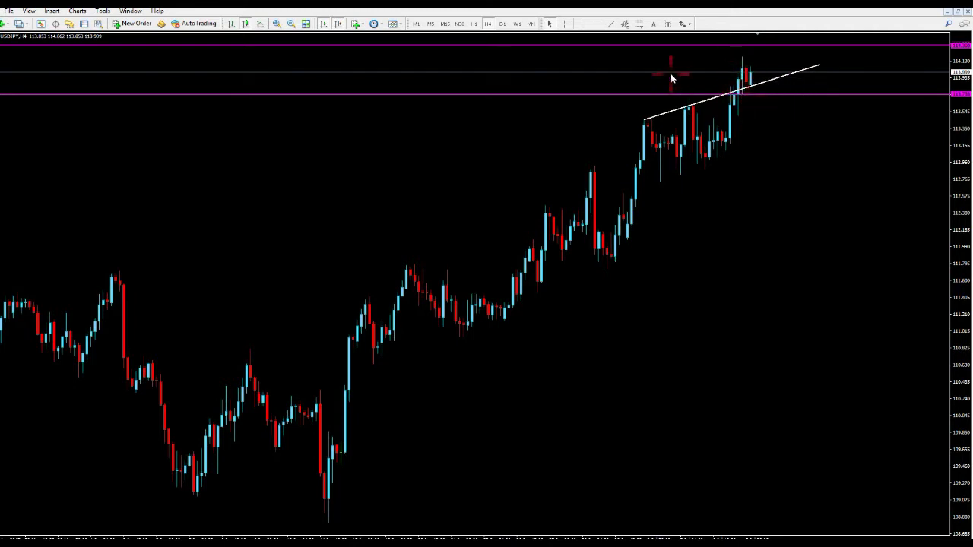
Step: Switch to 1-hour candles, then reposition and delete the old trendline
left_click(475, 24)
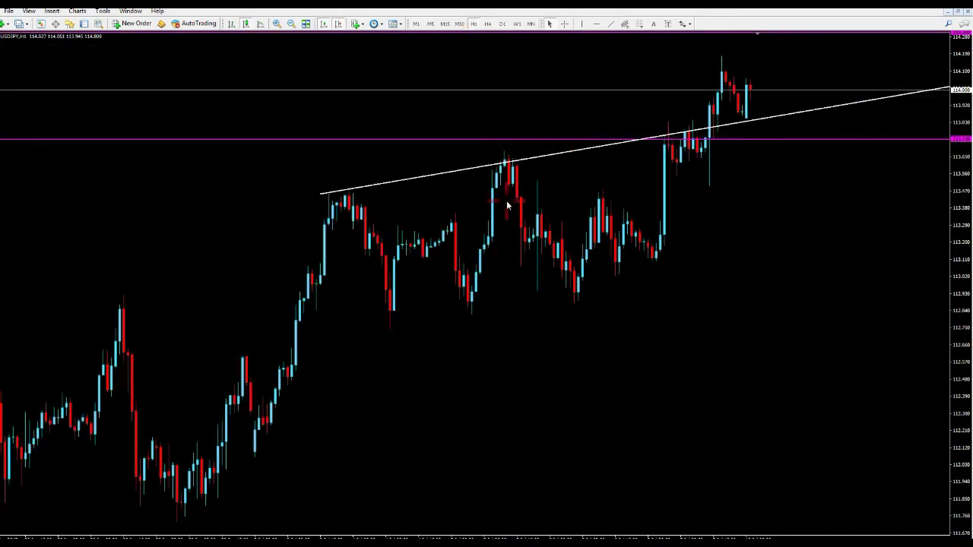
left_click_drag(322, 193, 662, 165)
left_click_drag(842, 120, 637, 174)
key("Delete")
Step: Draw a new white trendline under the latest lows, lowering its left end slightly
left_click(610, 24)
left_click_drag(668, 171, 798, 83)
left_click_drag(667, 170, 665, 178)
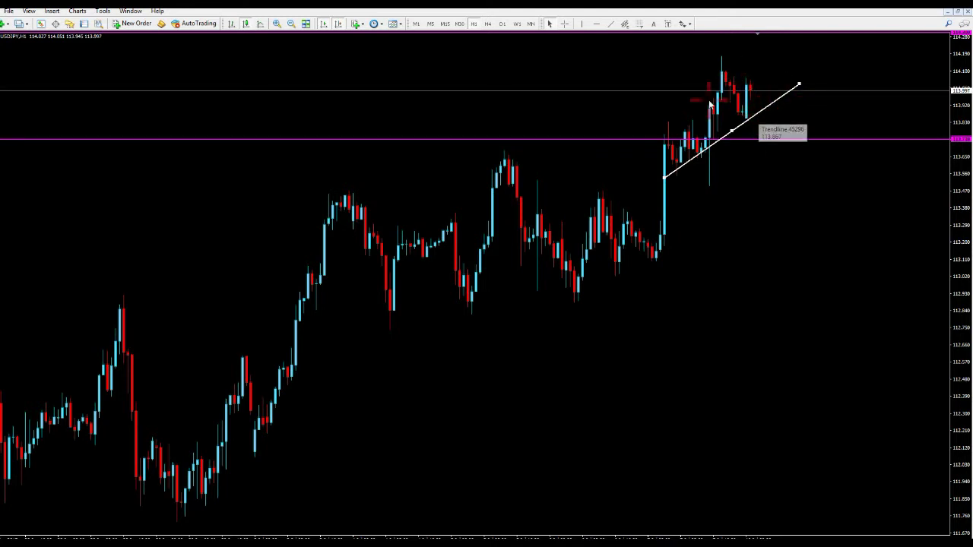
Step: Add a magenta horizontal line near the trendline, then delete it
left_click(596, 23)
left_click(793, 117)
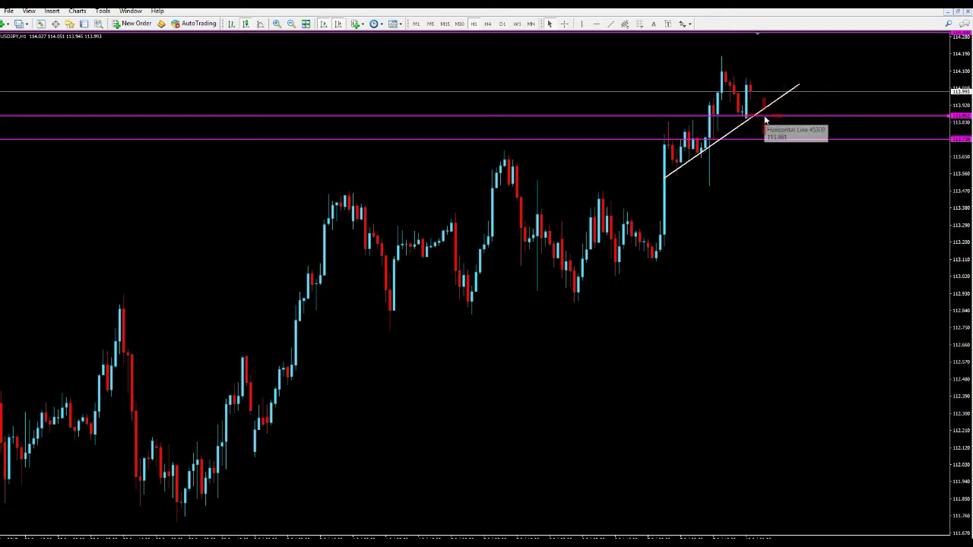
key("Delete")
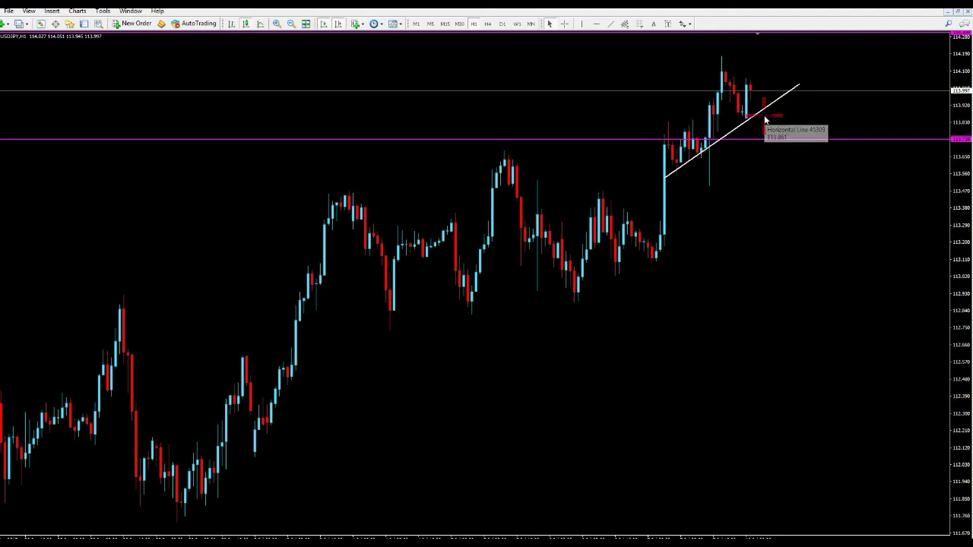
Step: Add and then delete a magenta line at the recent high, compress the price scale, and show 30-minute candles
left_click(596, 23)
left_click(751, 70)
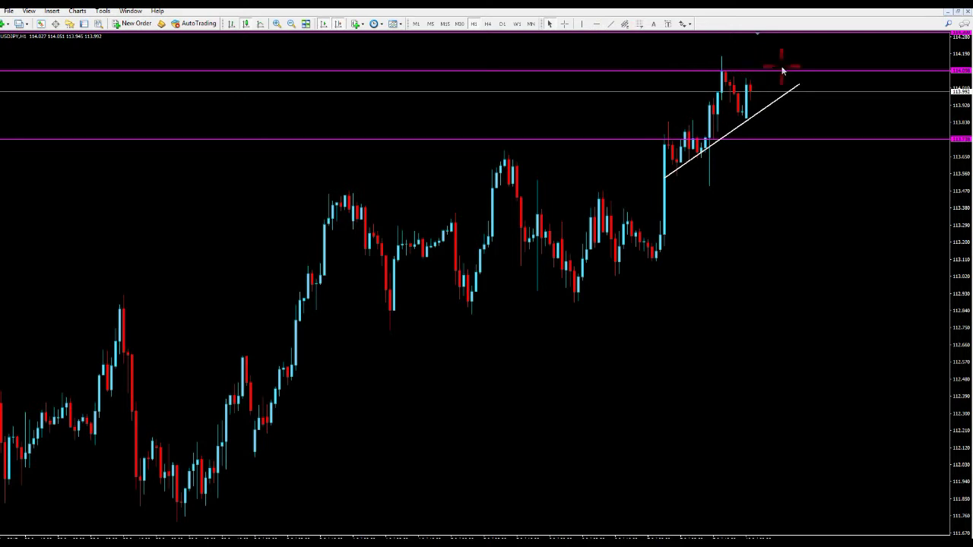
left_click_drag(958, 56, 958, 68)
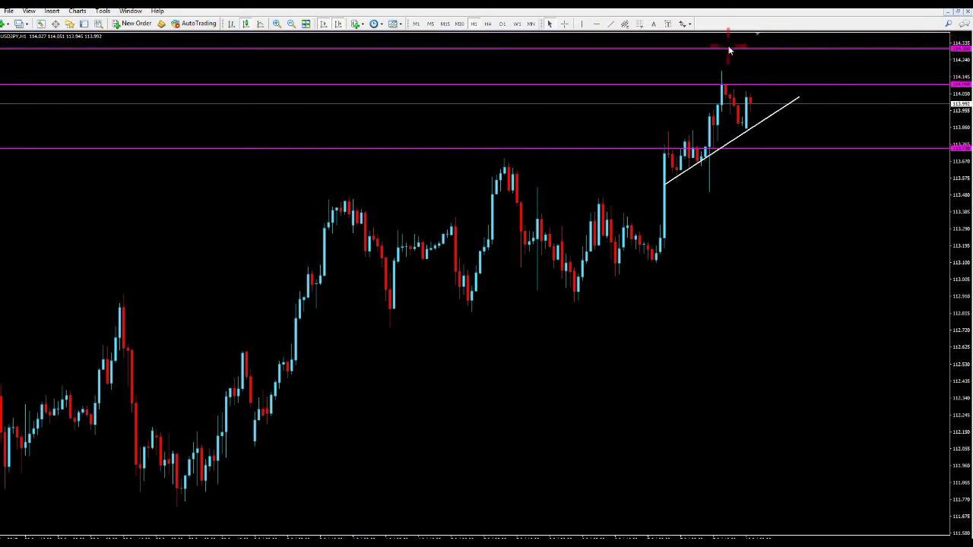
key("Delete")
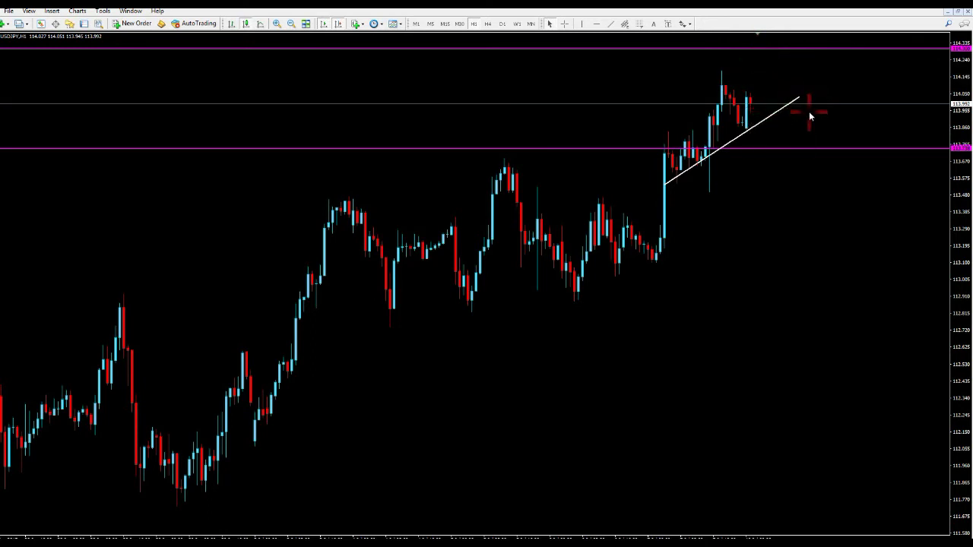
left_click(465, 28)
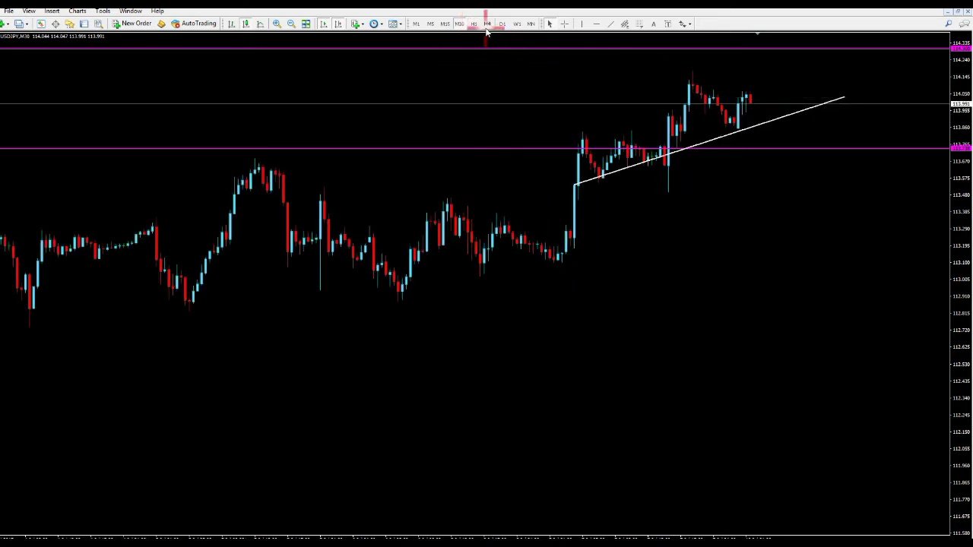
Step: Try M15, return to M30, and delete the rising trendline and lower magenta line
left_click(444, 24)
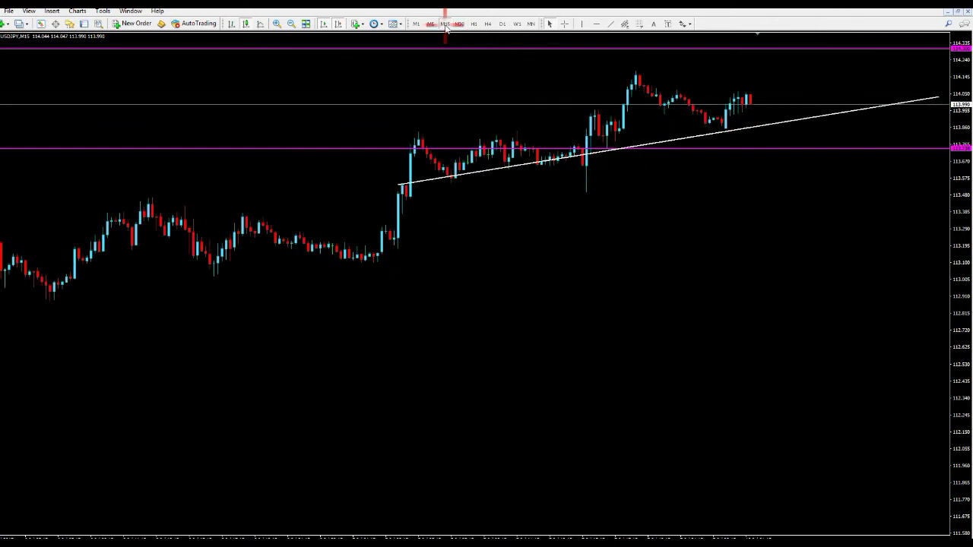
left_click(459, 25)
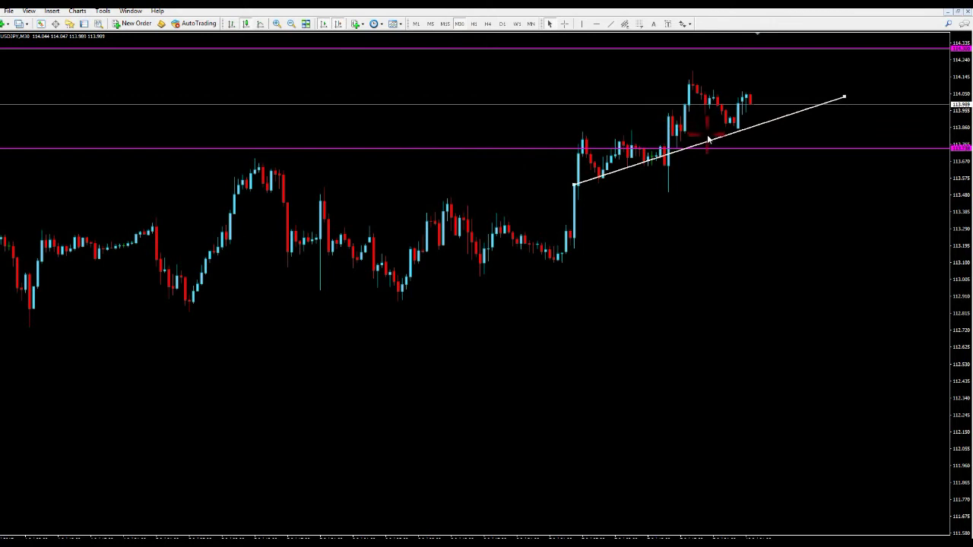
key("Delete")
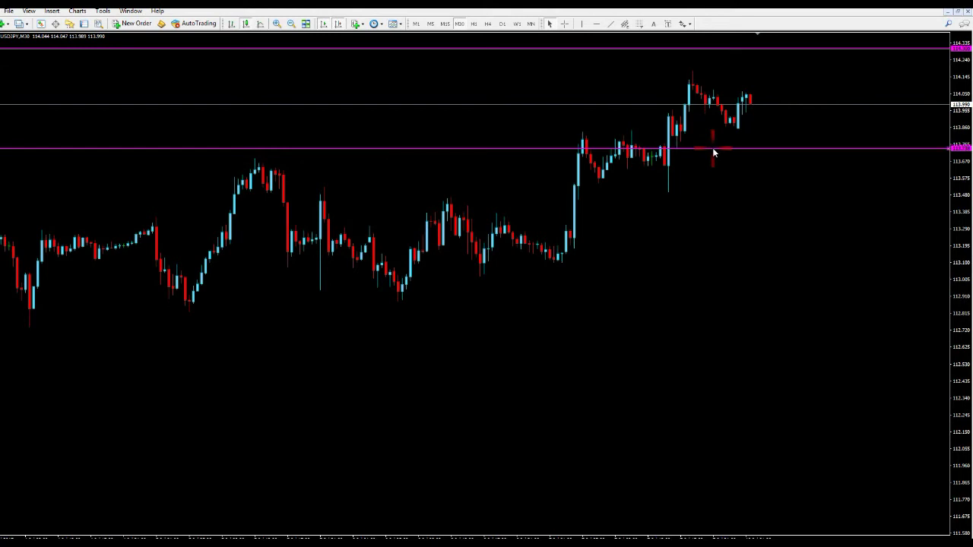
key("Delete")
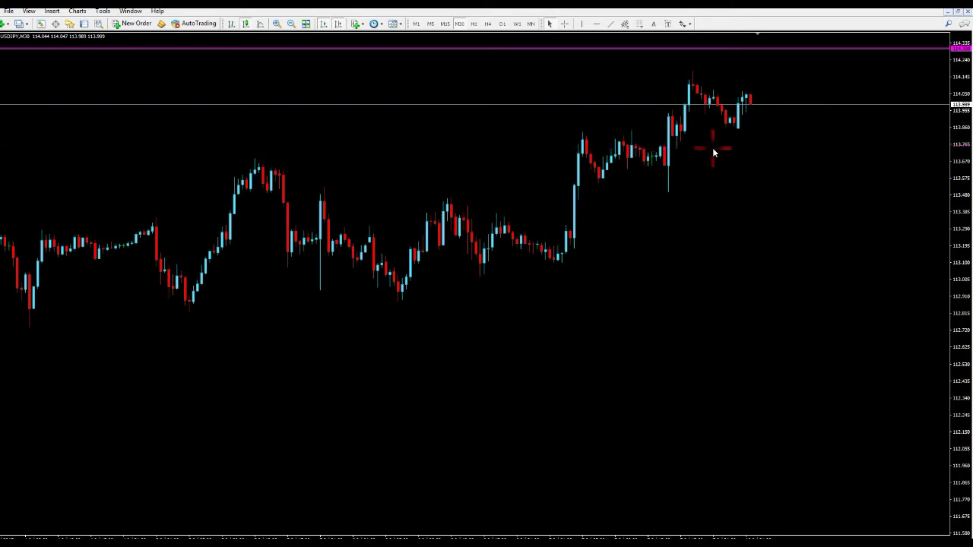
Step: Draw two descending white trendlines, one from the first peak and one from the latest peak
left_click(611, 24)
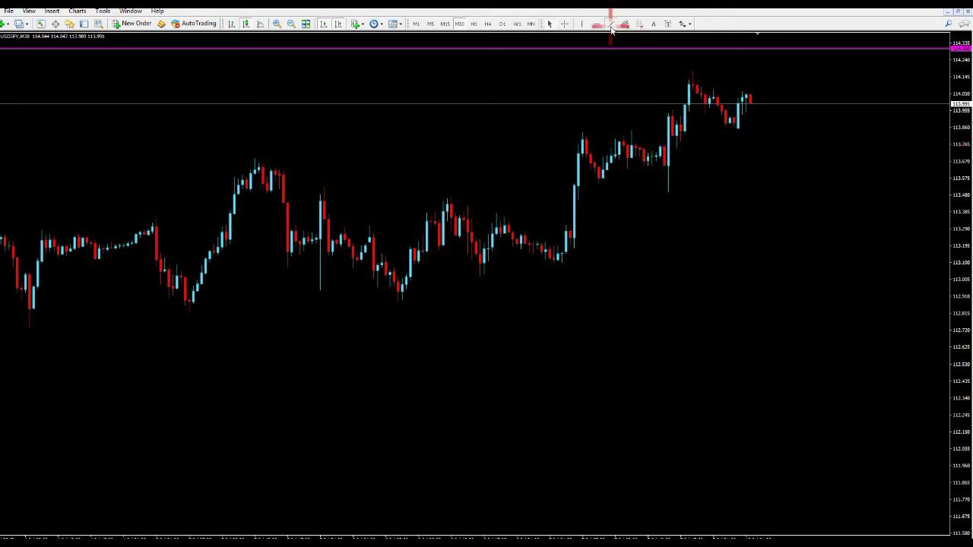
left_click_drag(582, 133, 723, 159)
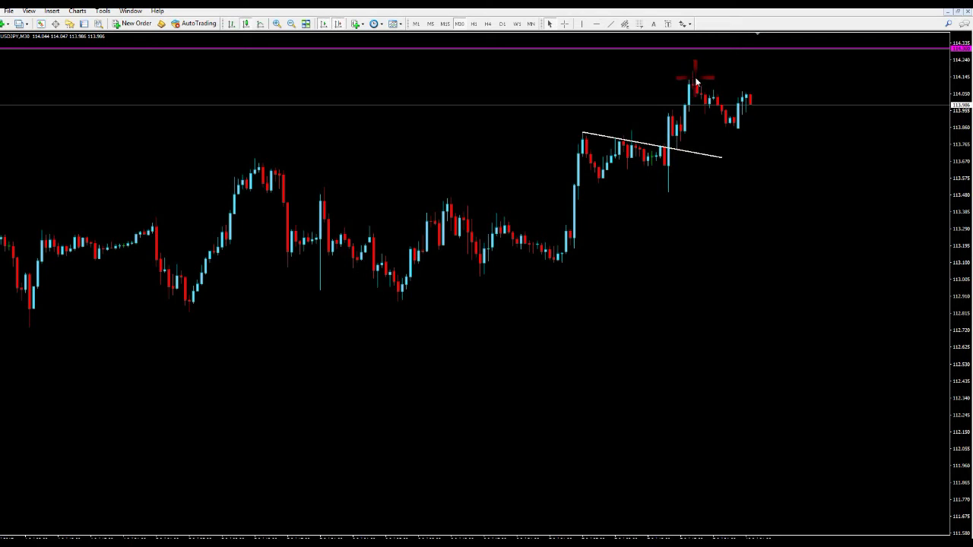
left_click(611, 25)
mouse_move(690, 77)
left_mouse_down()
mouse_move(763, 114)
mouse_move(767, 129)
mouse_move(786, 138)
left_mouse_up()
mouse_move(738, 107)
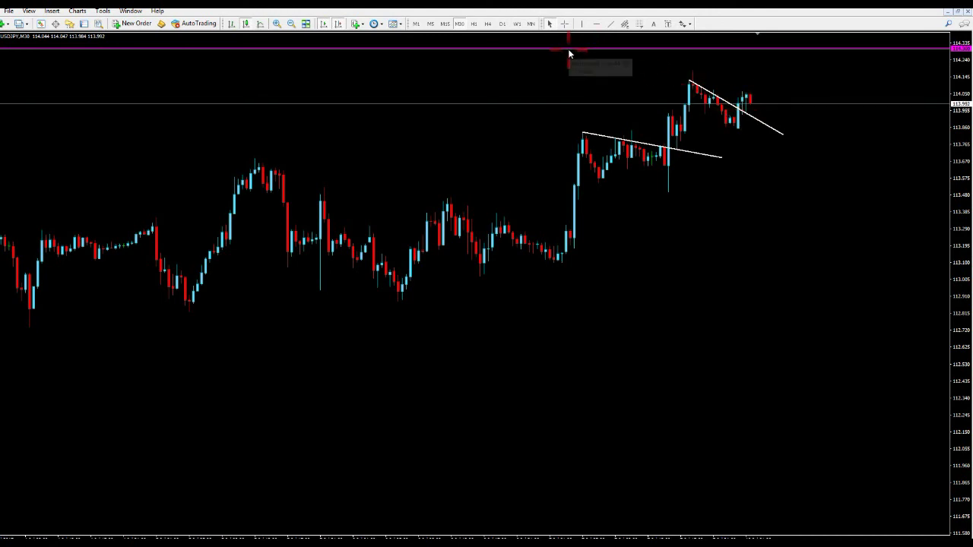
Step: Draw rising white trendlines under both descending lines, adjusting their ends so each pair converges
left_click(610, 24)
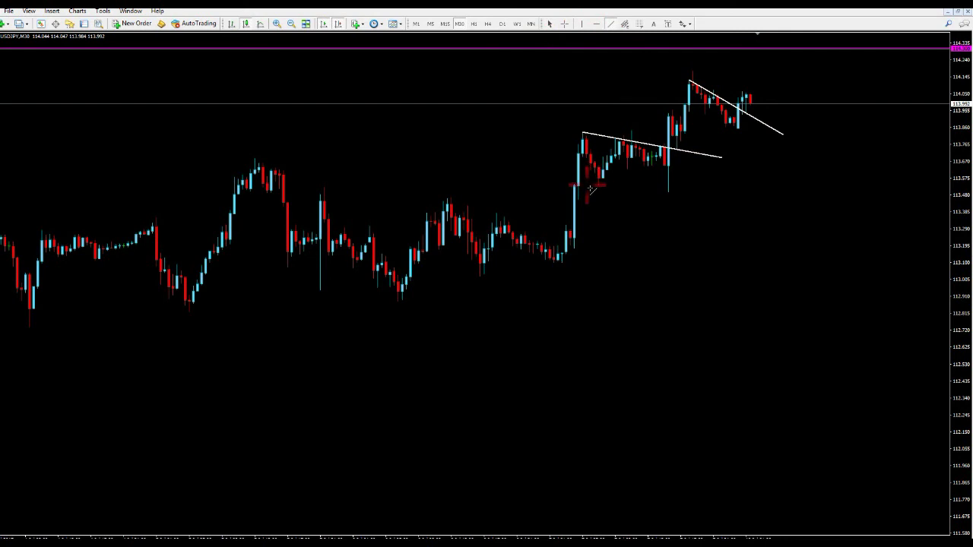
left_click_drag(578, 188, 678, 163)
left_click_drag(711, 158, 720, 157)
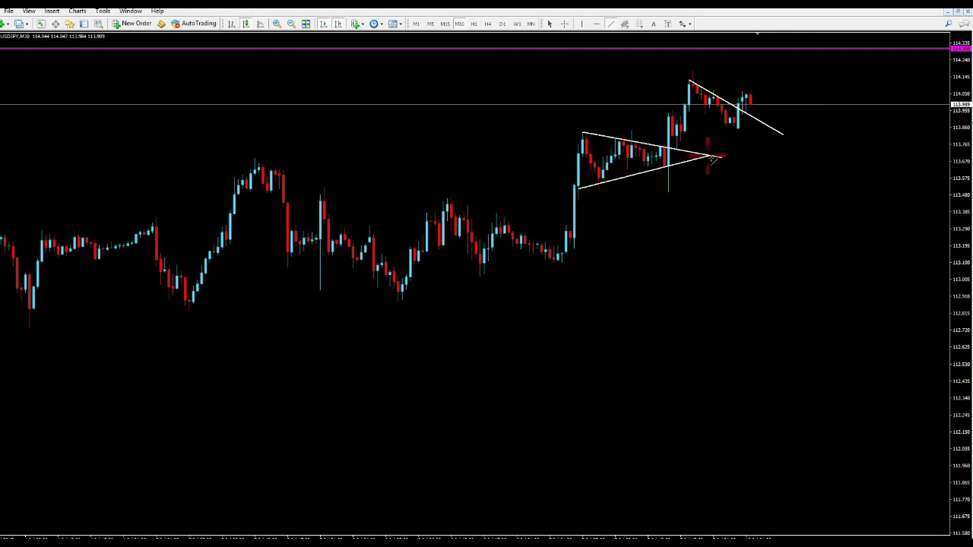
left_click(610, 23)
left_click_drag(669, 136, 790, 125)
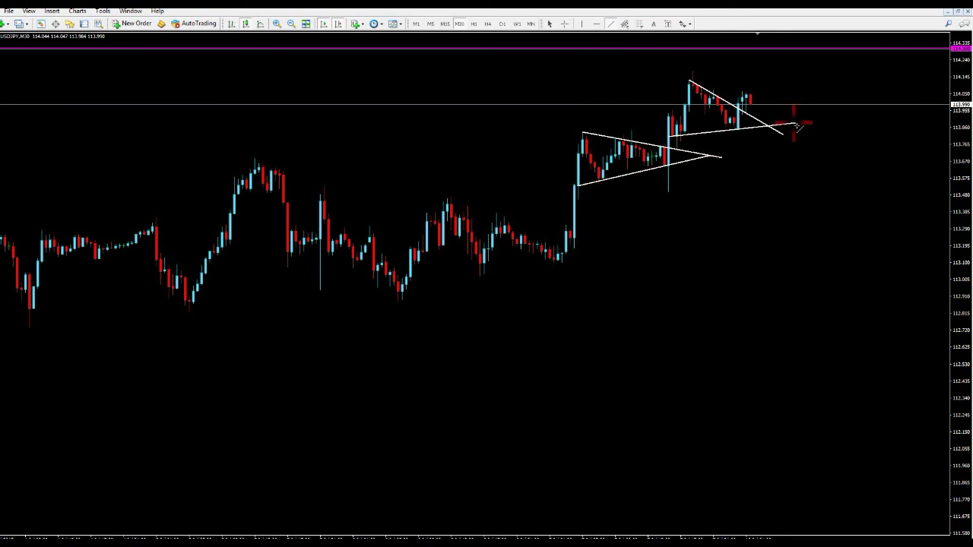
left_click_drag(710, 159, 712, 158)
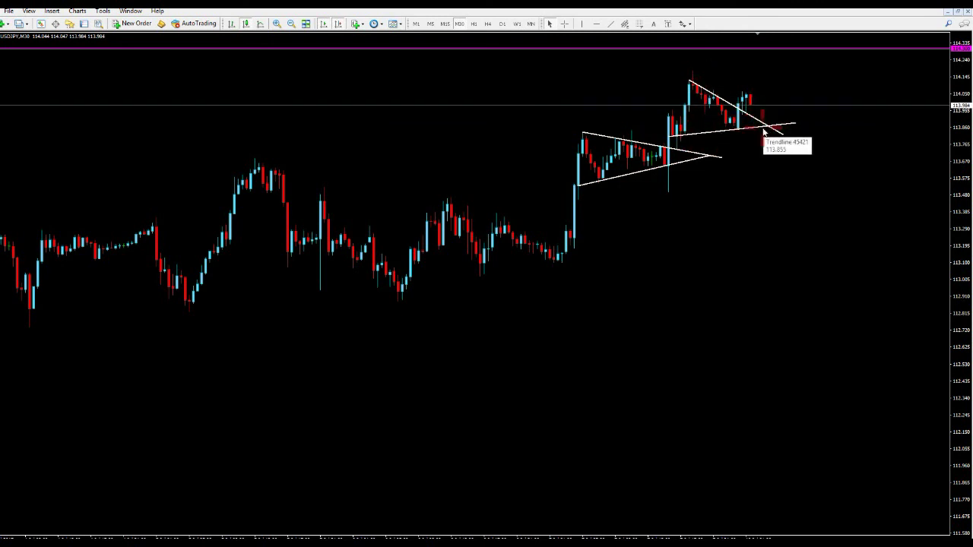
Step: Add a magenta horizontal line near 113.80 under the second triangle
left_click(596, 24)
left_click(799, 128)
left_click_drag(799, 133, 803, 136)
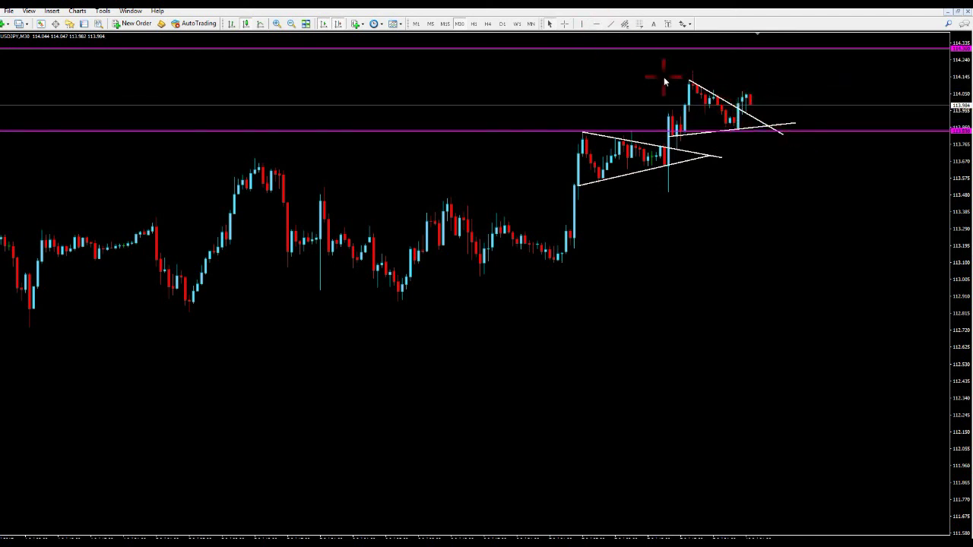
Step: Draw a flat white trendline capping the latest peak, levelling both ends
left_click(608, 23)
left_click_drag(661, 50, 821, 76)
left_click_drag(658, 43, 635, 84)
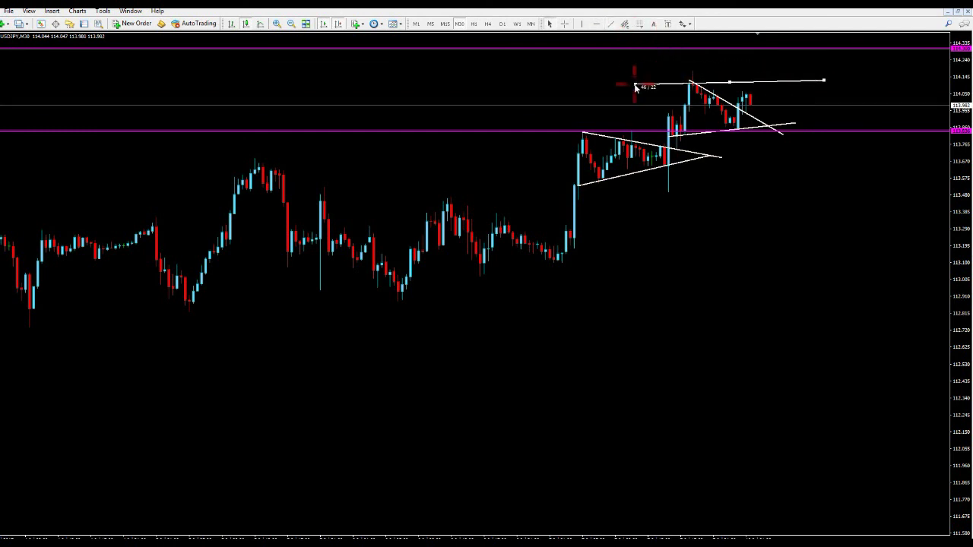
left_click_drag(823, 79, 840, 83)
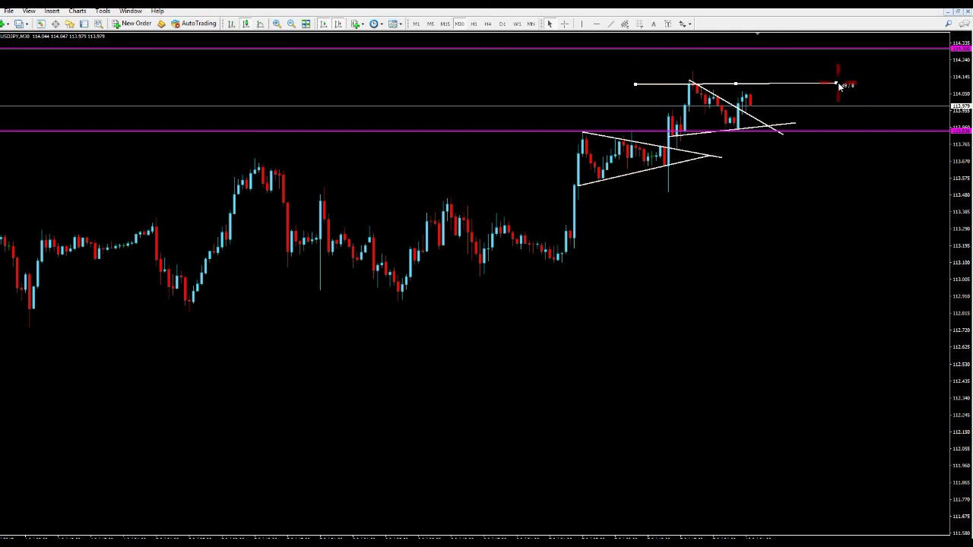